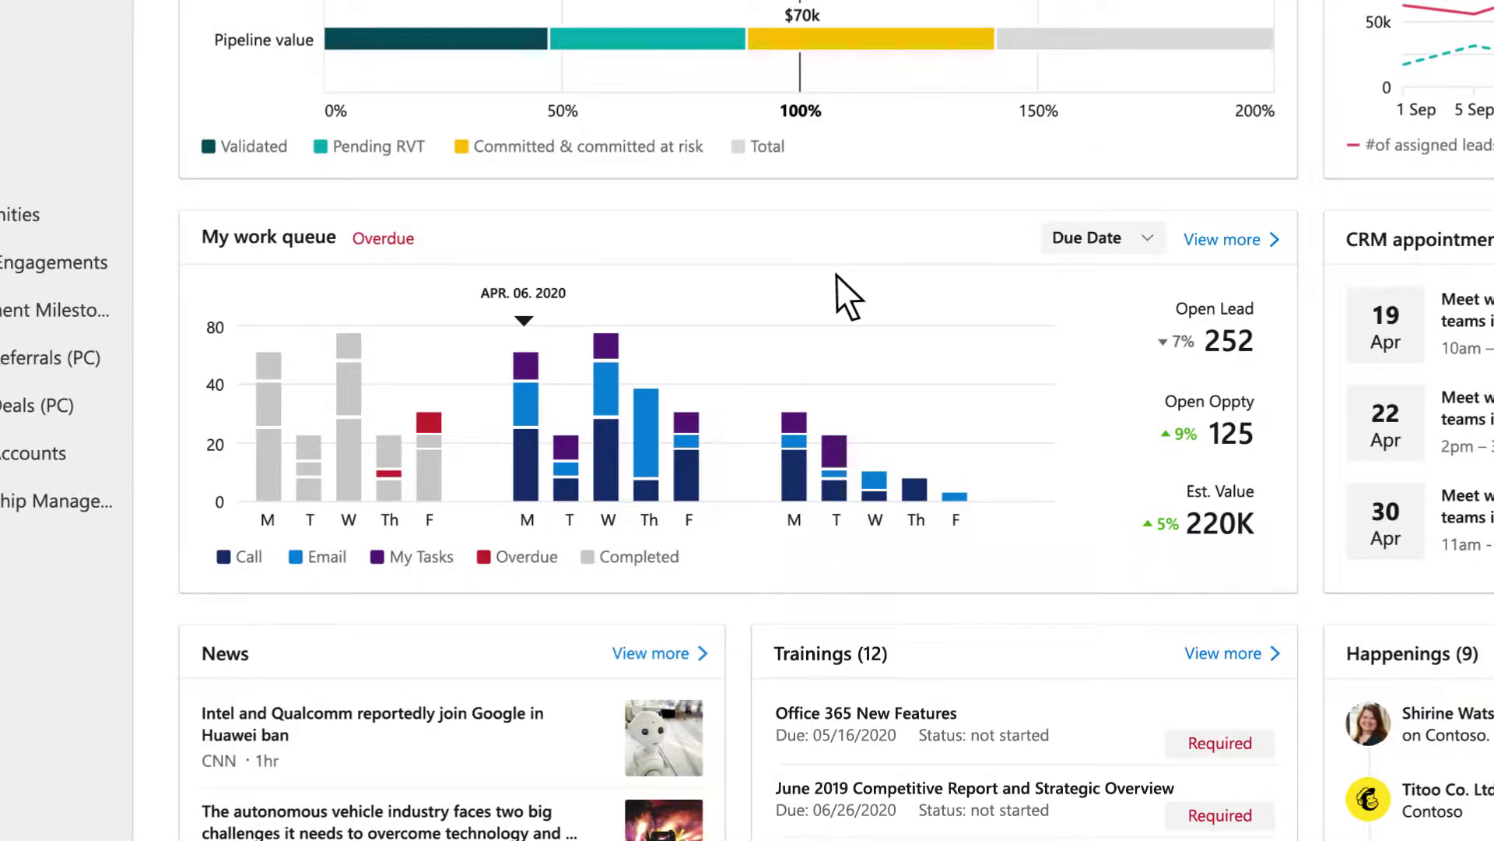
click(1220, 239)
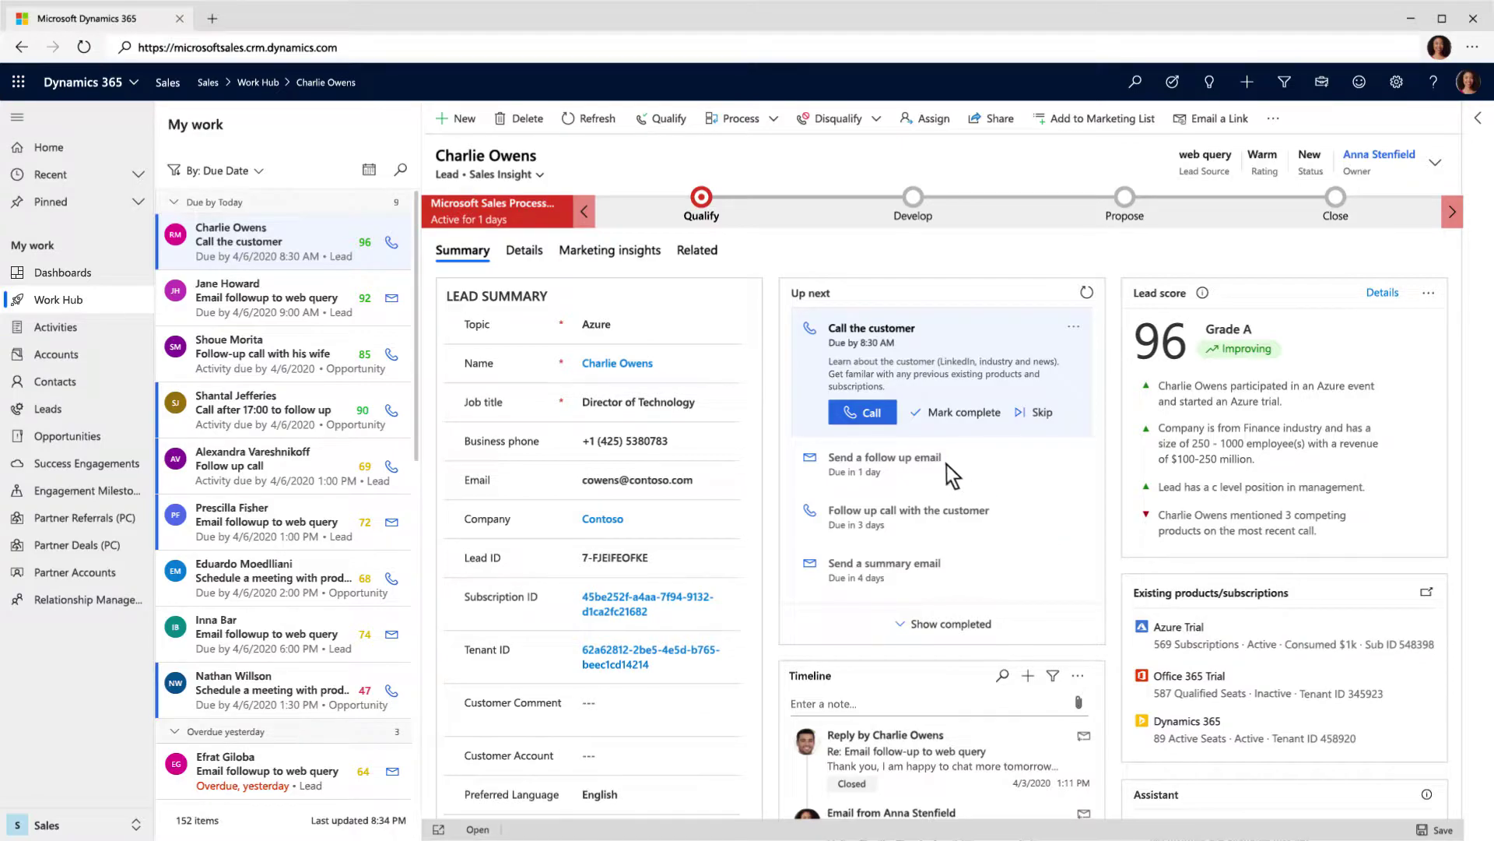
click(882, 422)
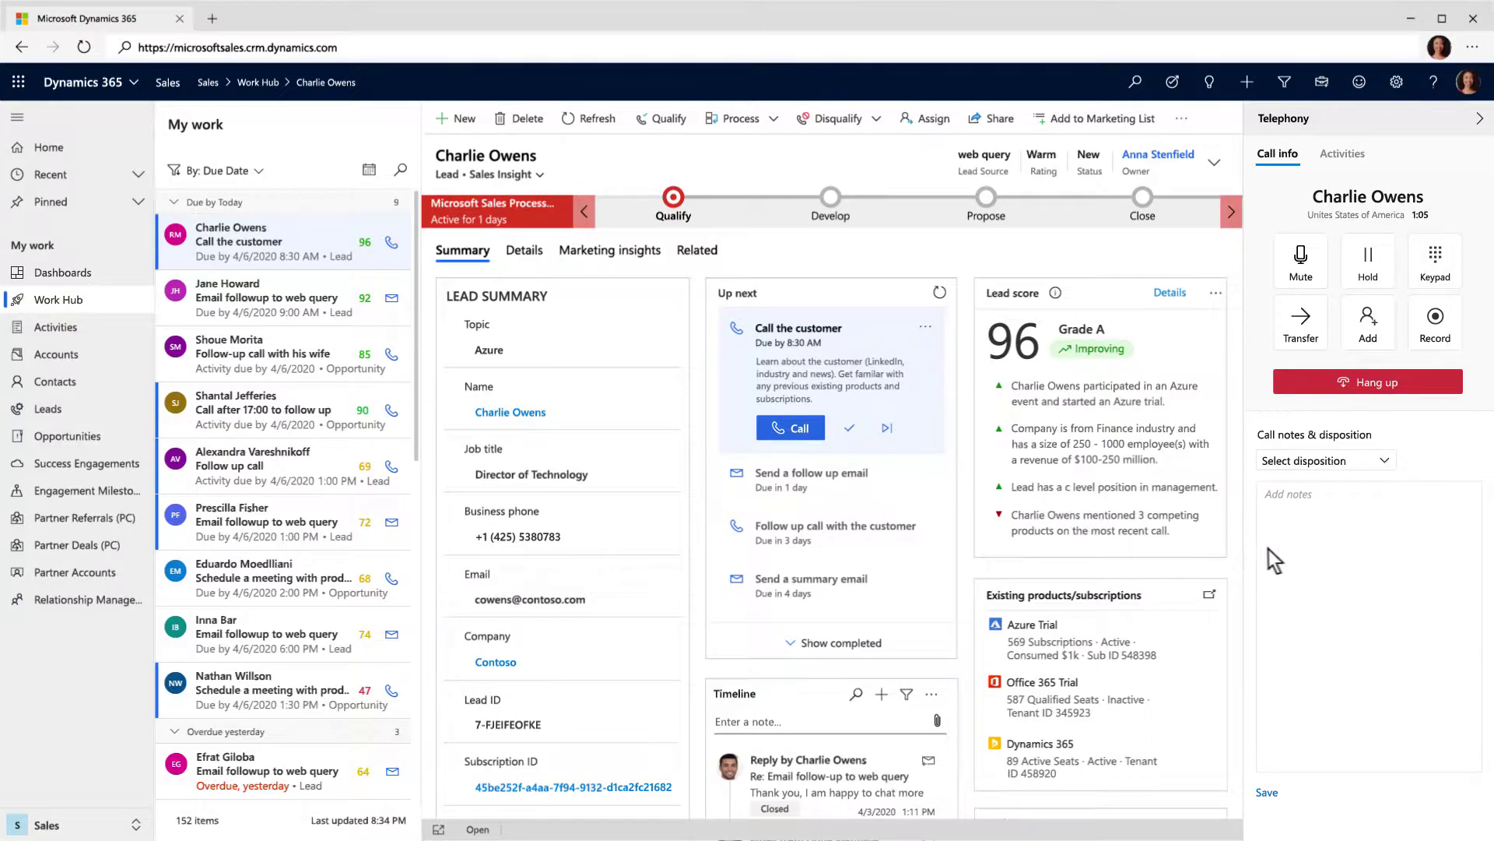
click(1369, 549)
text(Charlie's very interested; they've been talking with Assurion but they want to compare offerings. Asked for more information for package.)
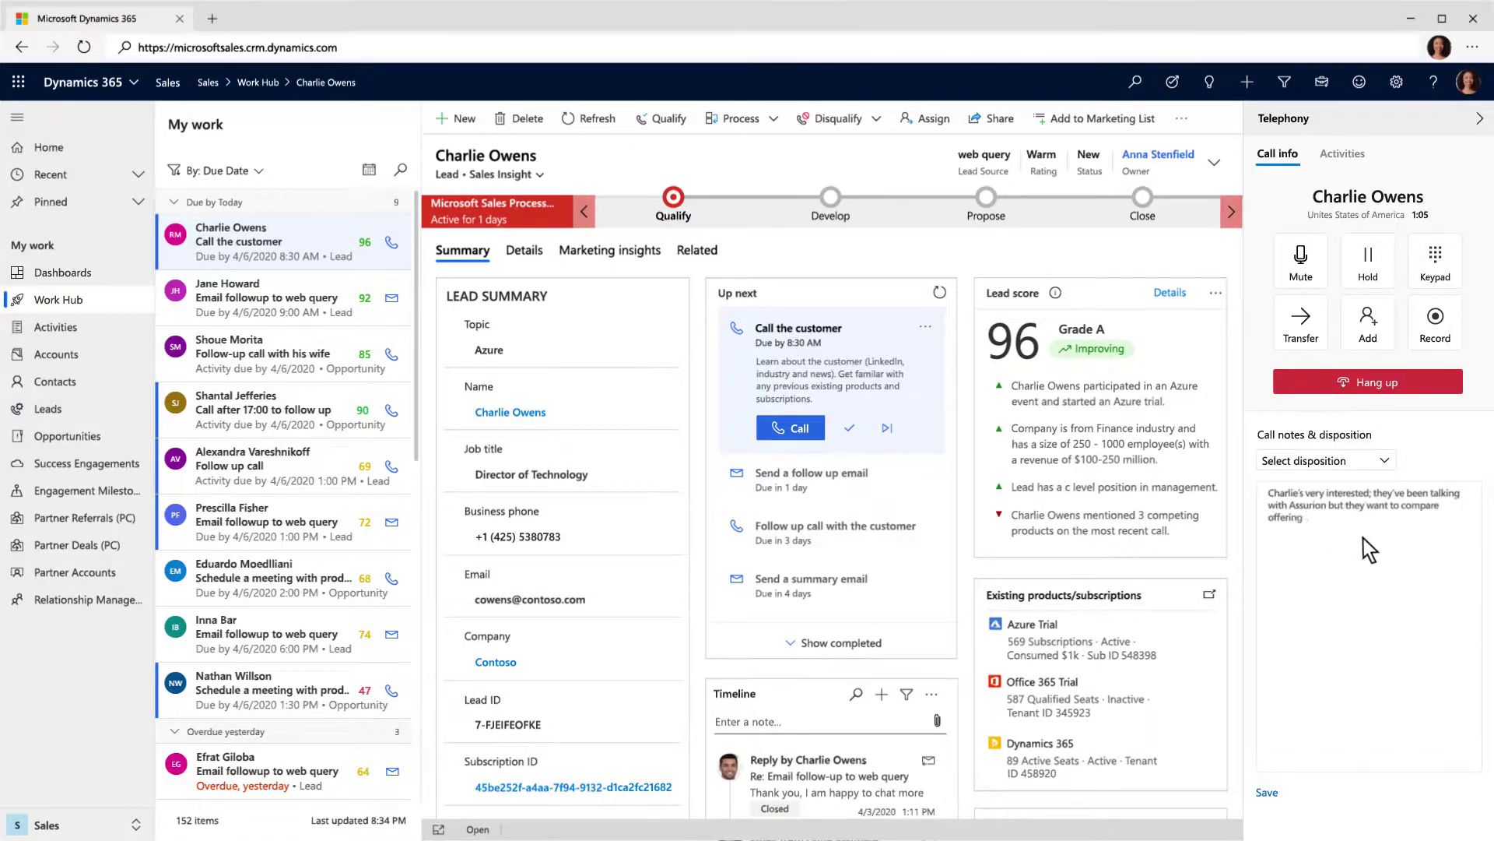
click(1267, 793)
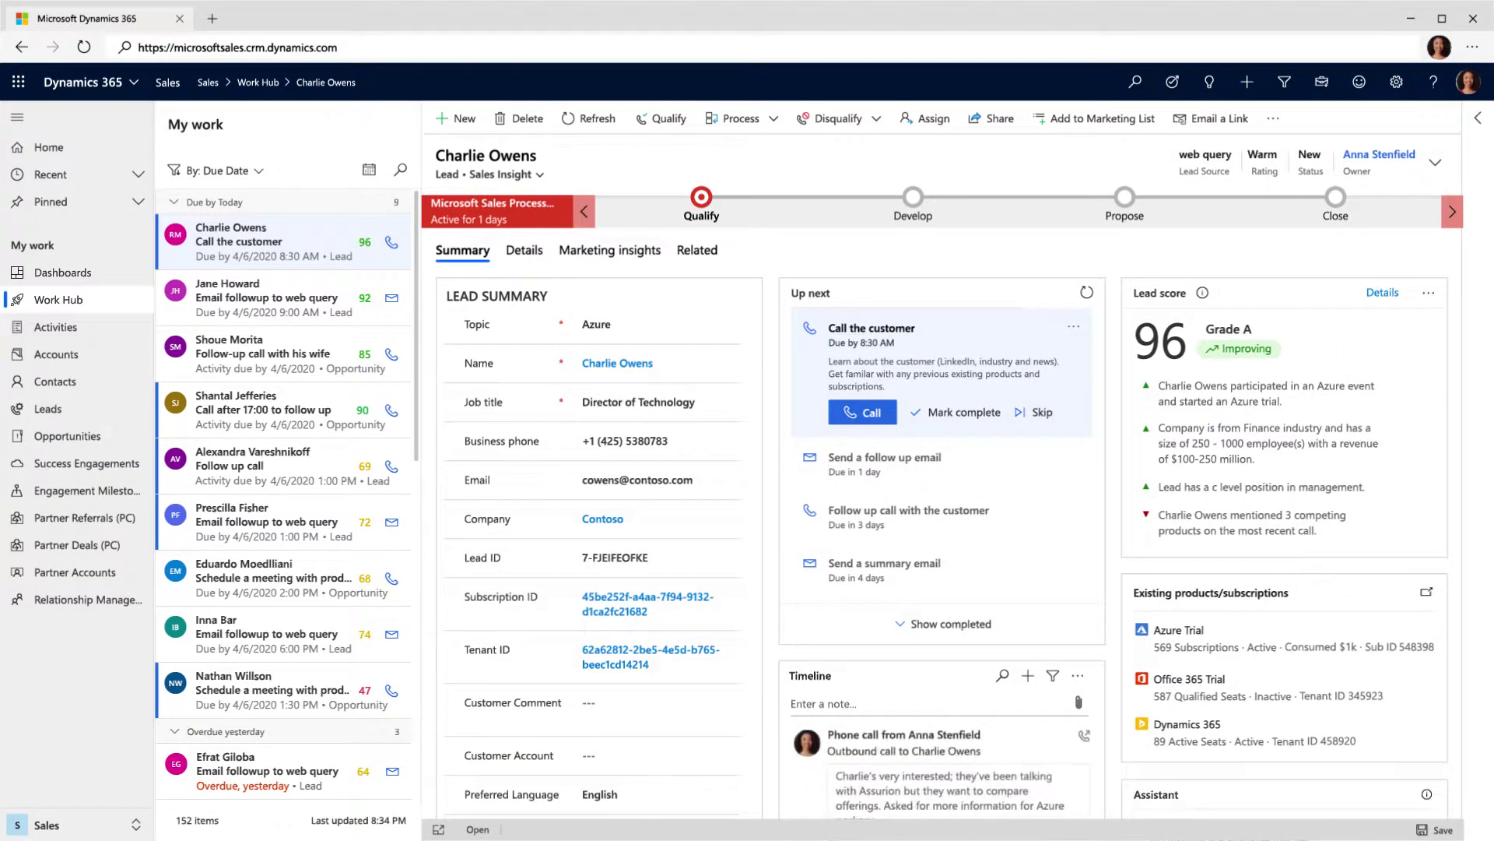
click(946, 418)
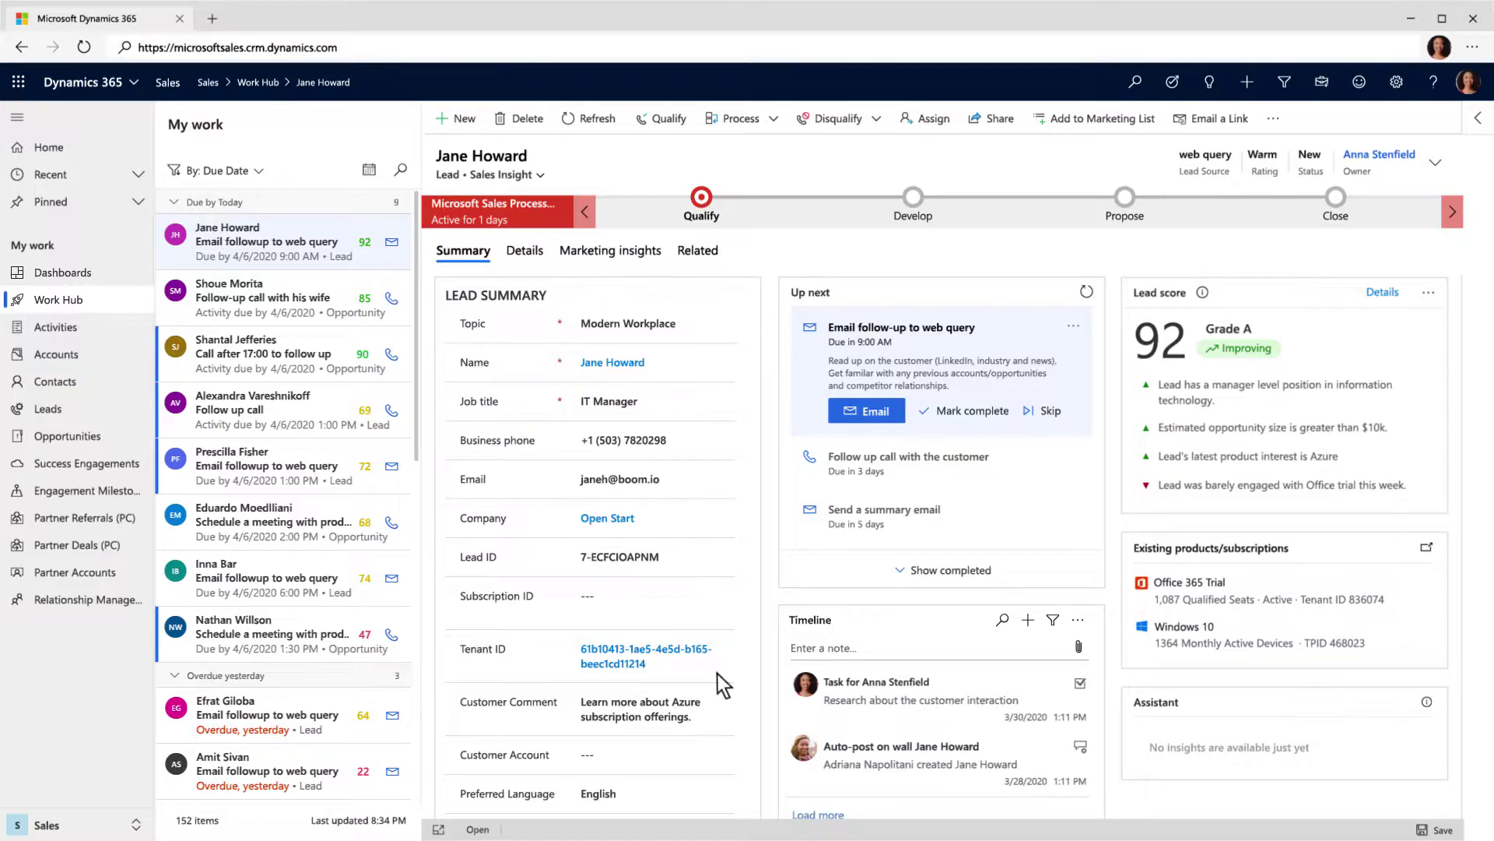
click(867, 417)
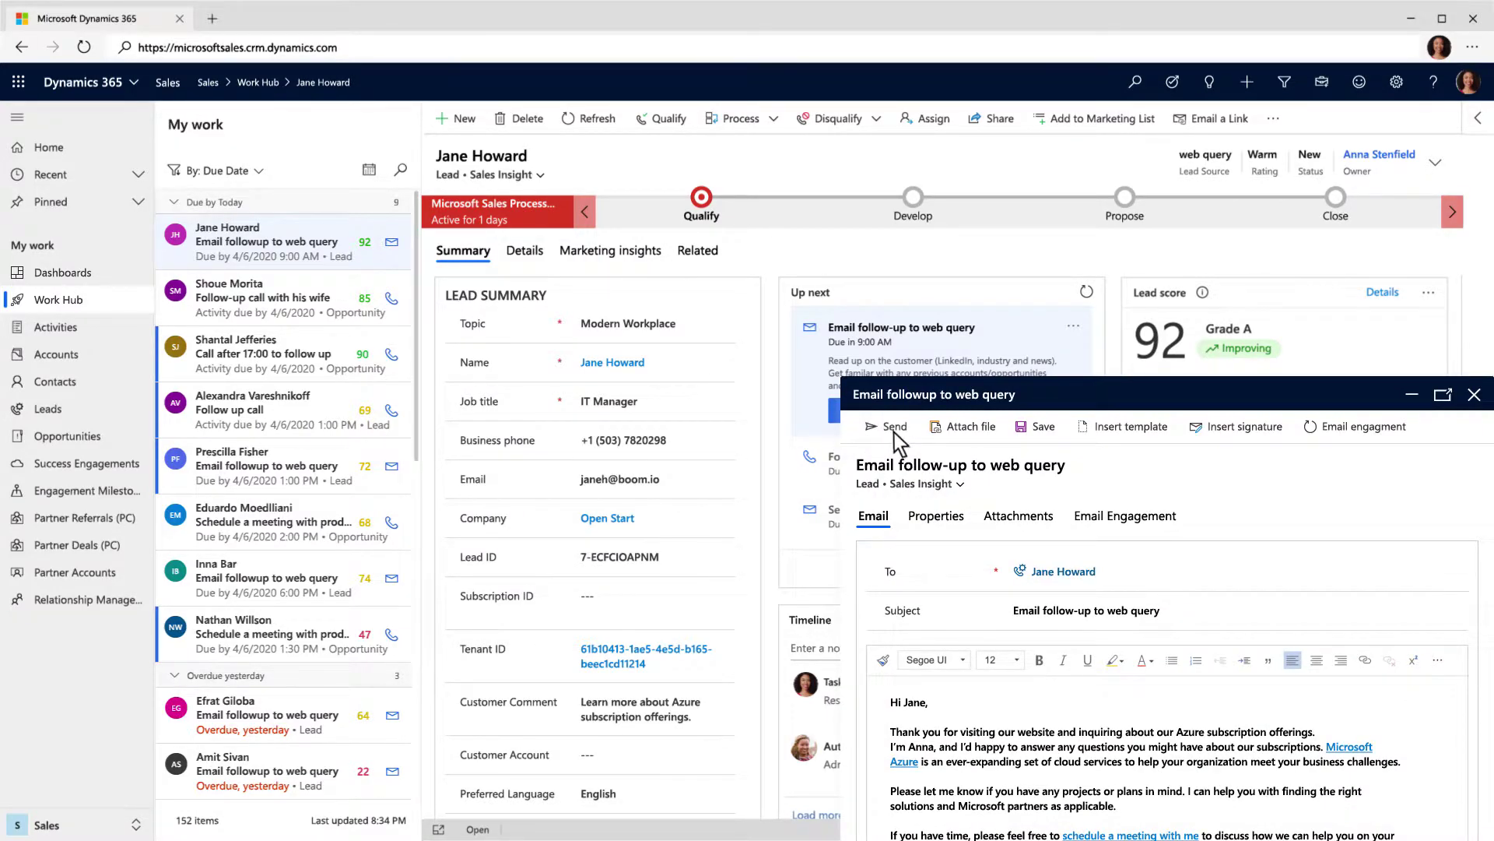
click(895, 431)
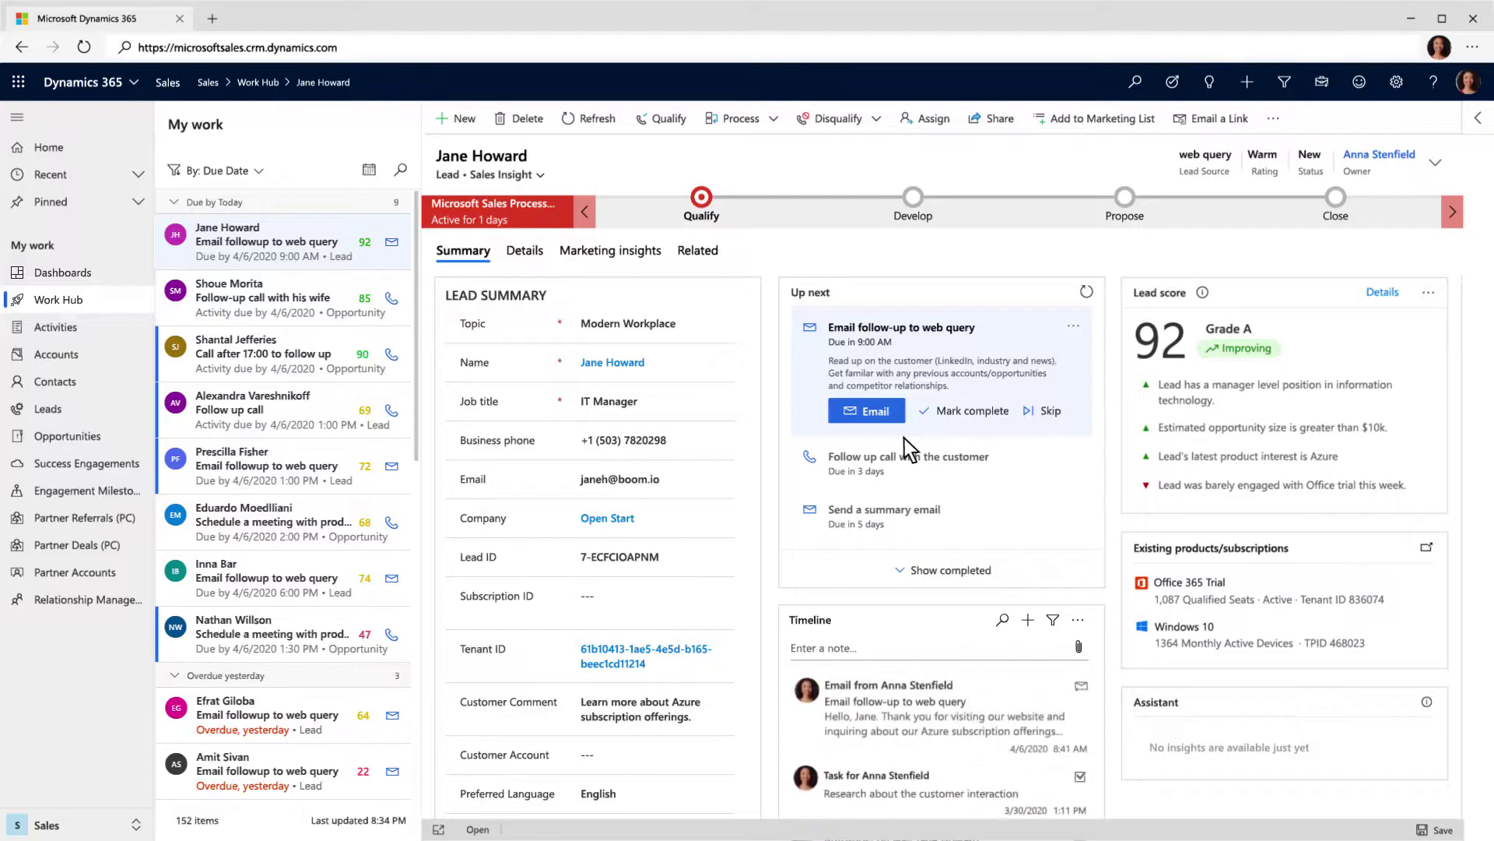